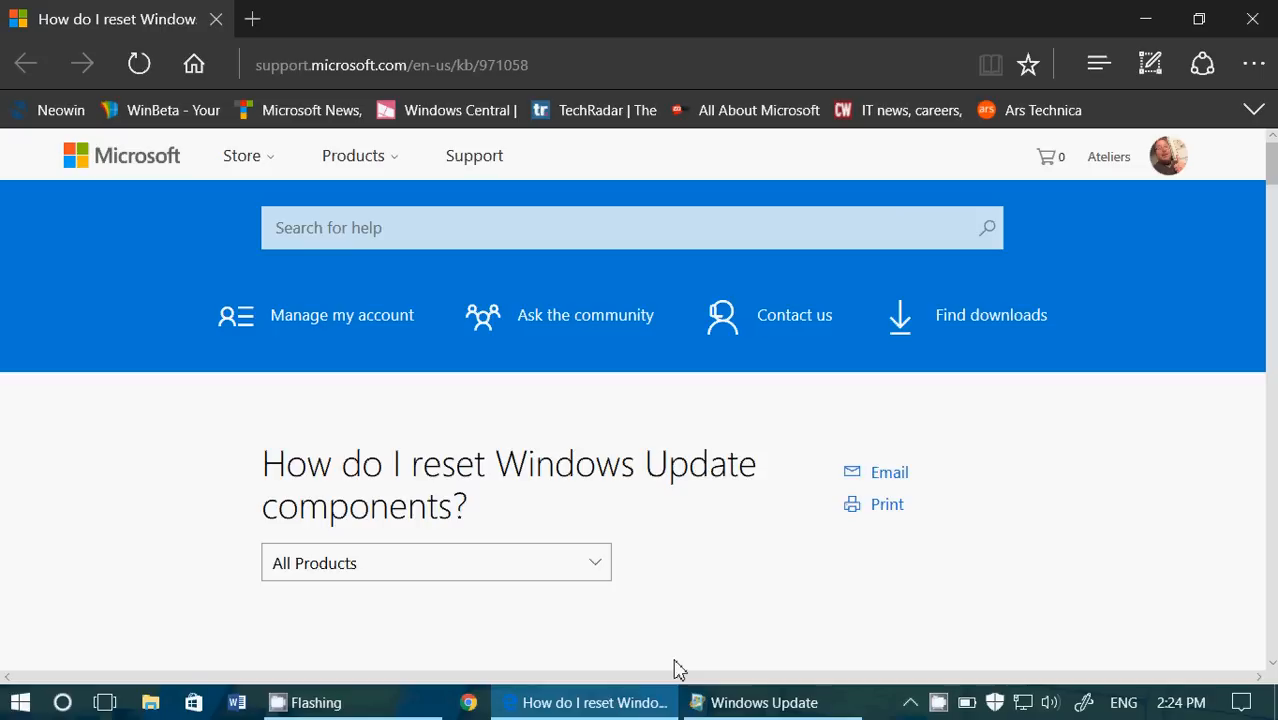
- Copy the support article's full web address from the address bar and return to the page
click(548, 64)
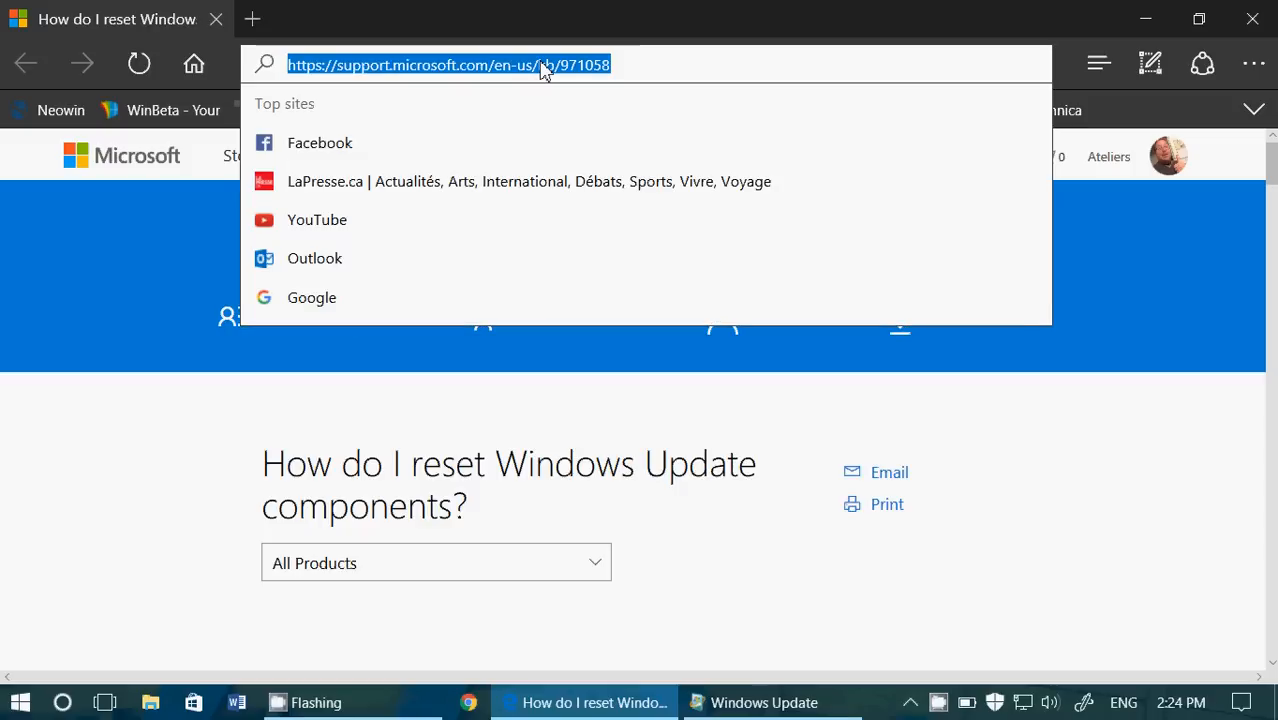
right_click(545, 70)
click(542, 128)
click(697, 401)
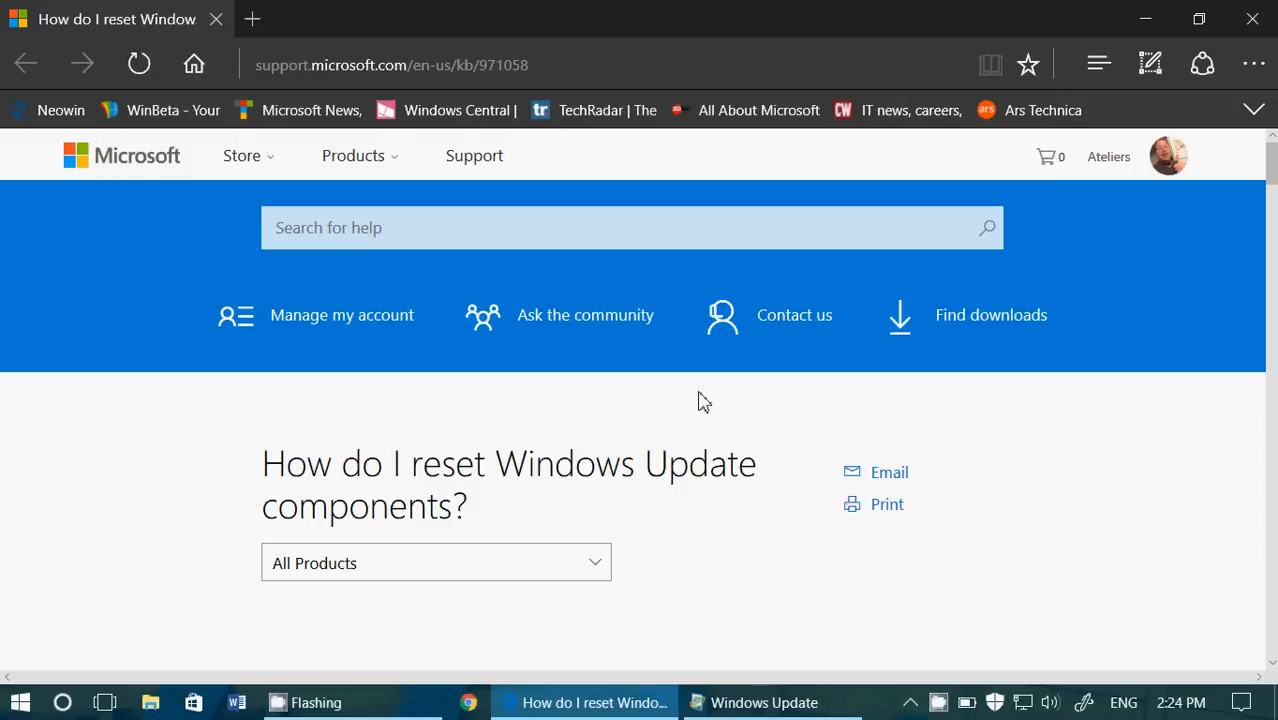
scroll(703, 401, down, 2)
scroll(703, 401, down, 2)
scroll(703, 401, down, 2)
scroll(703, 401, down, 2)
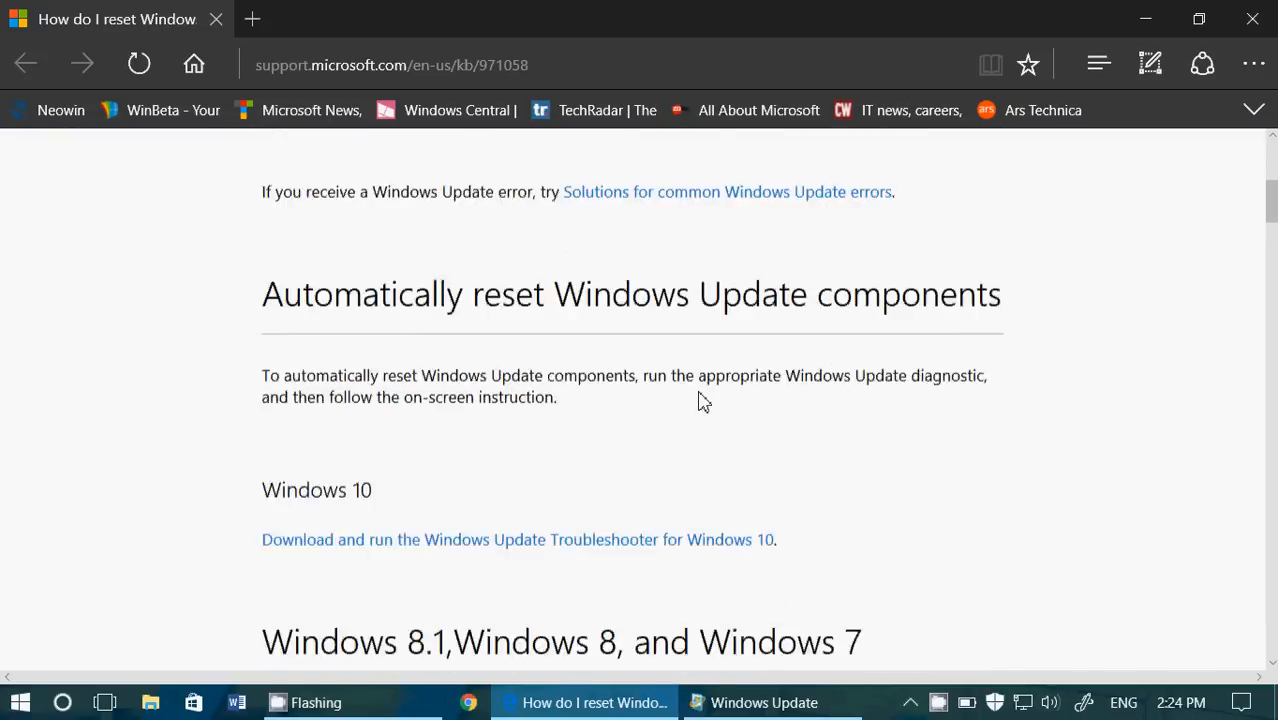
scroll(703, 401, down, 1)
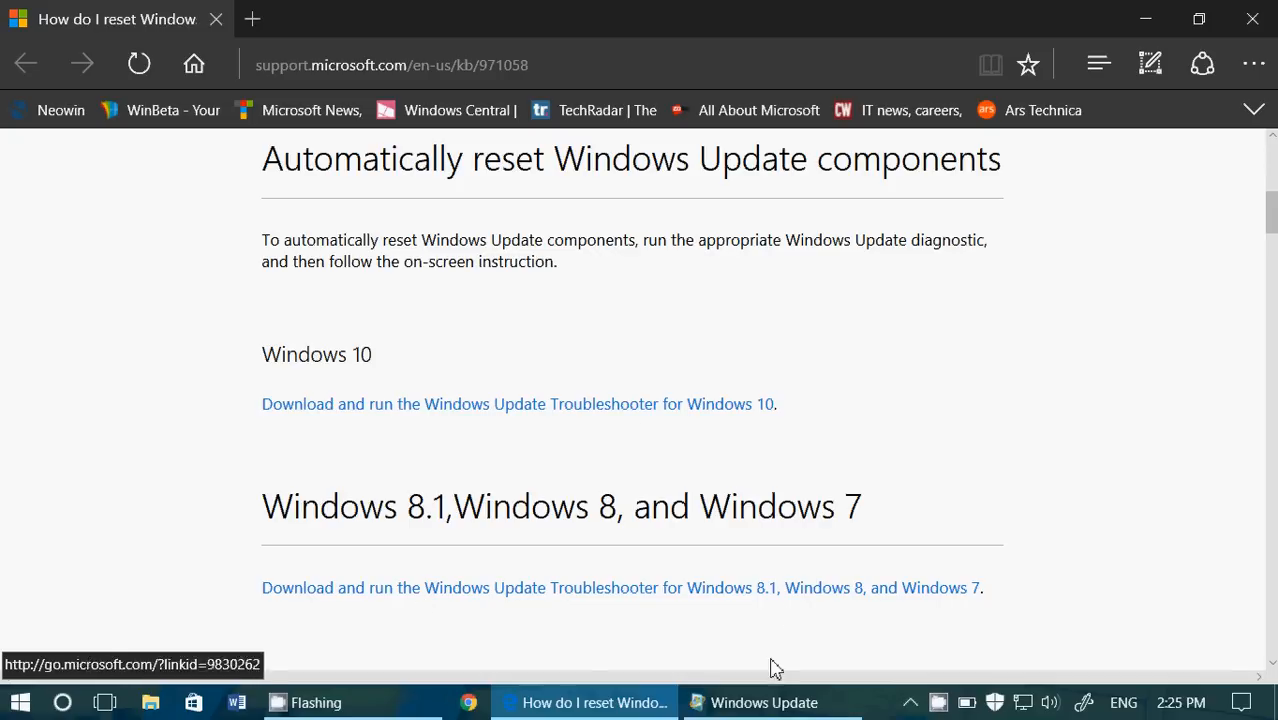
mouse_move(764, 702)
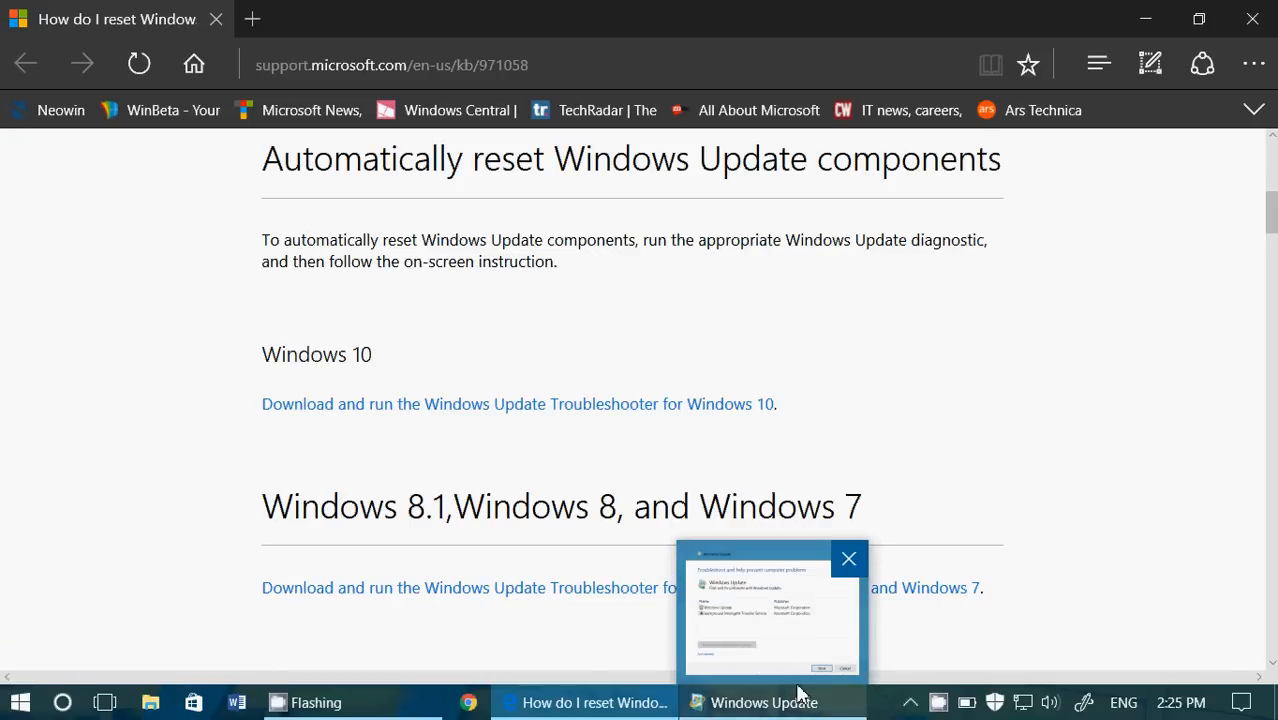
- Bring the Windows Update troubleshooter dialog to the front from the taskbar
click(785, 702)
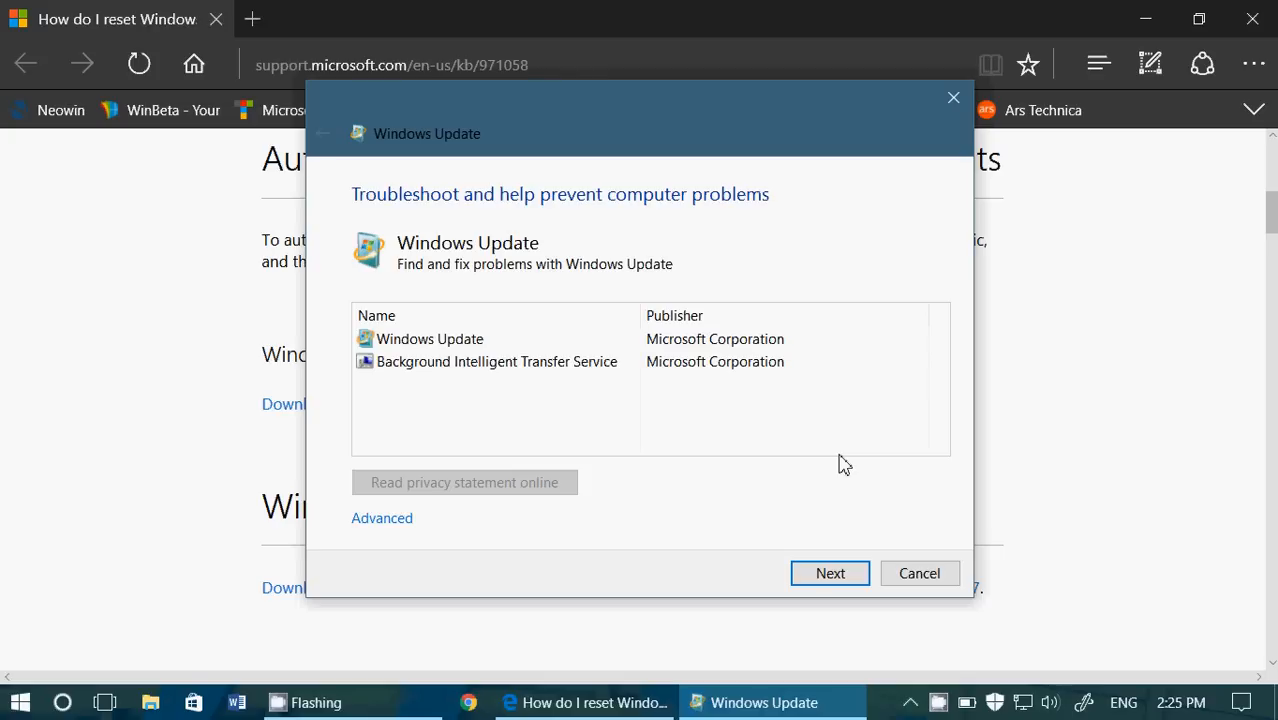
- Return to the support article so the troubleshooter sits behind the browser
click(200, 333)
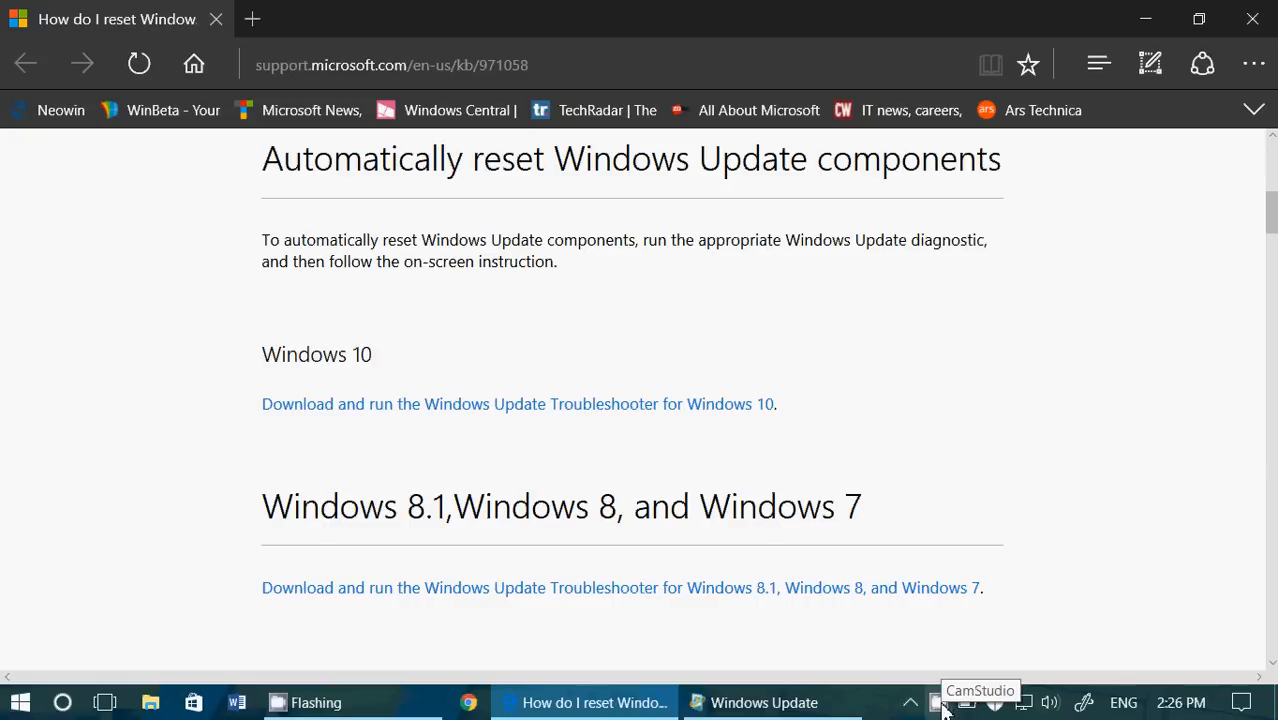
click(943, 705)
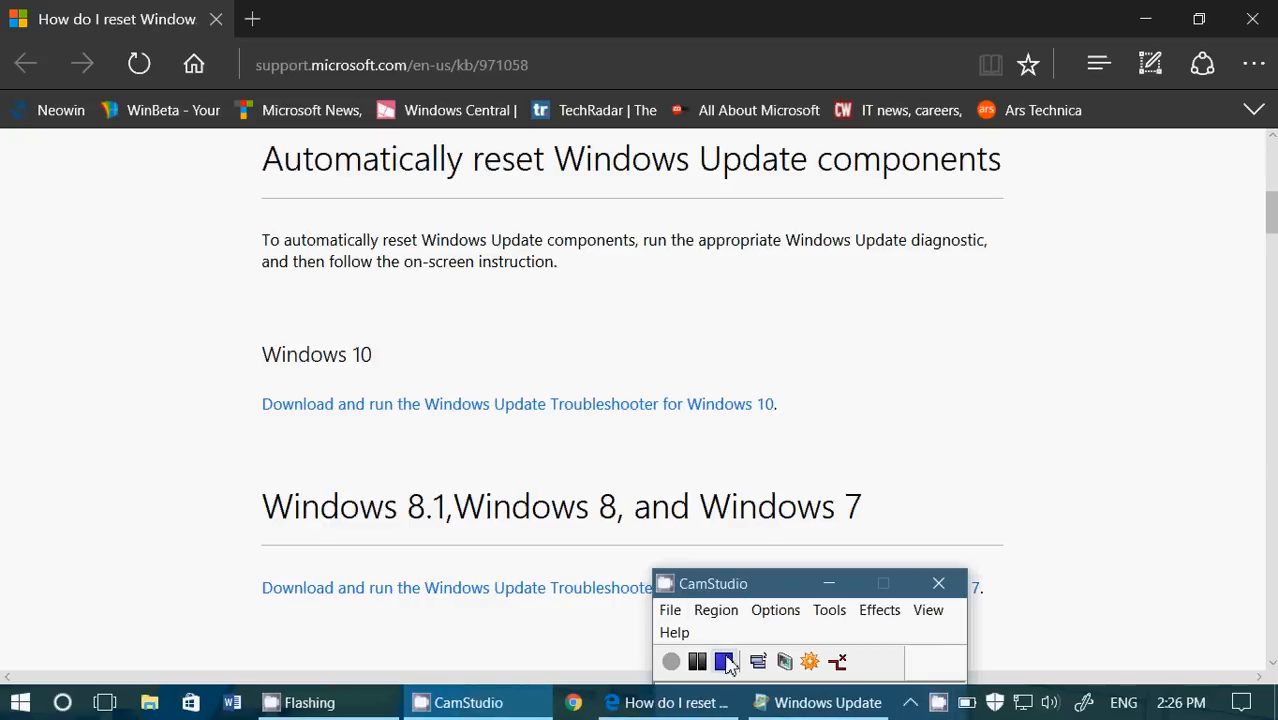